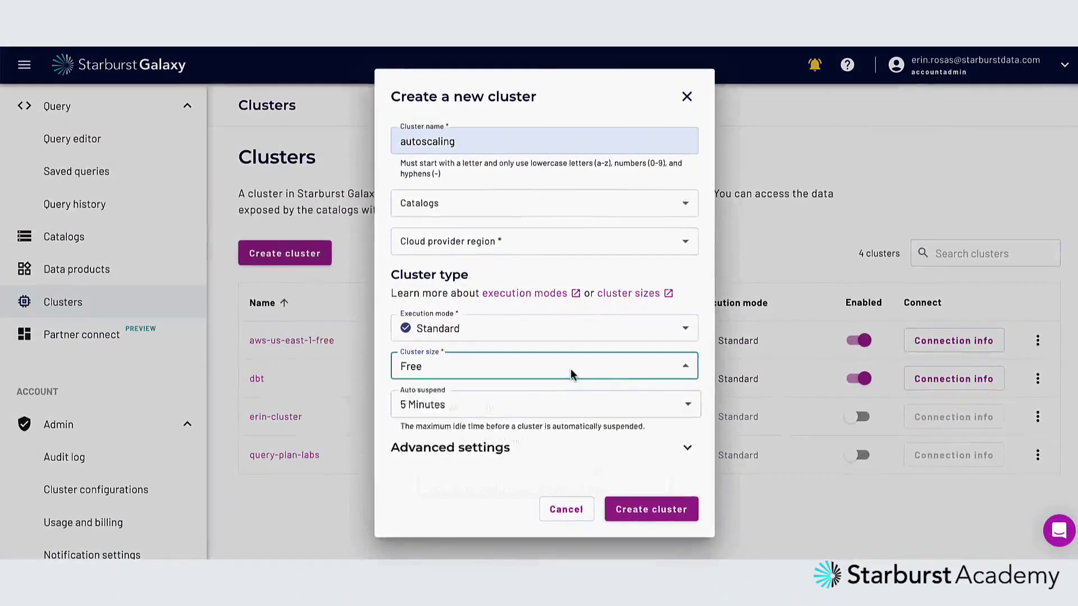
scroll(556, 464, down, 2)
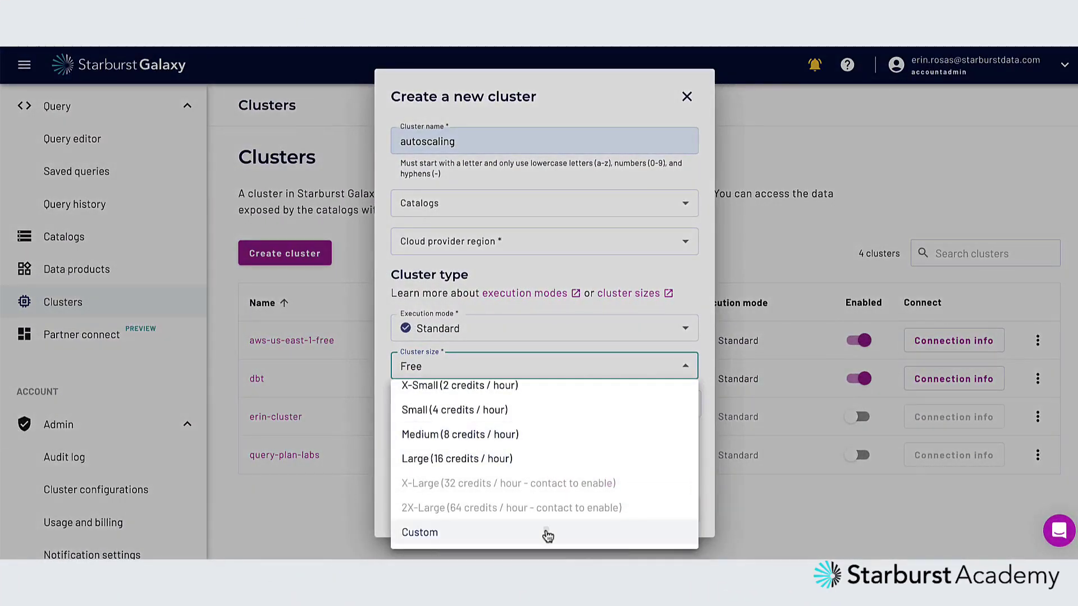
- Set a Custom cluster size of 1 to 9 workers, then dismiss the new-cluster dialog
click(546, 532)
click(427, 441)
key(BackSpace)
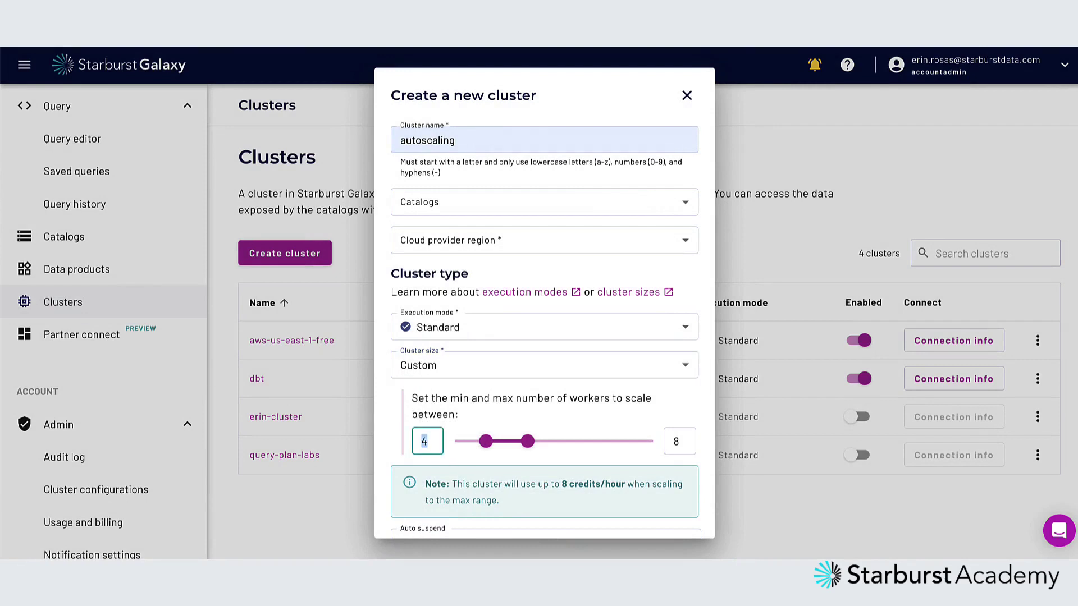
text(1)
click(678, 441)
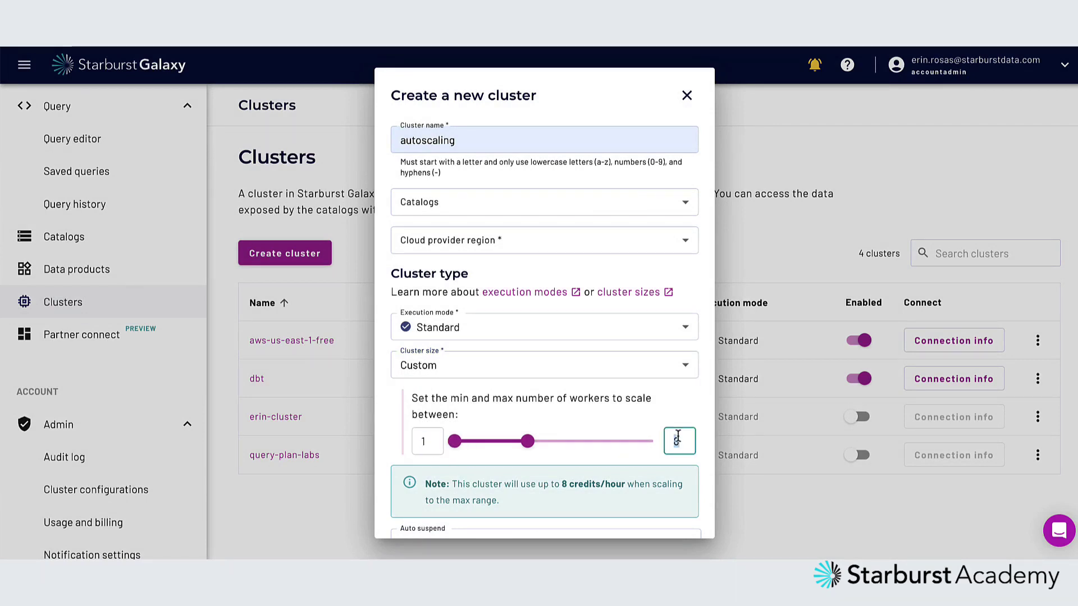
key(BackSpace)
text(9)
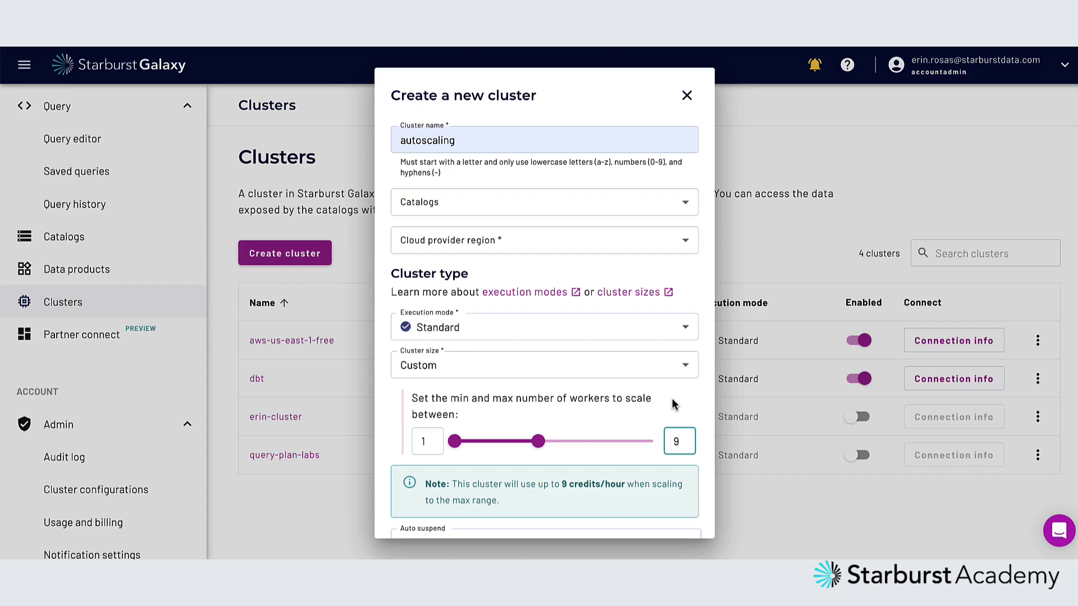
key(Escape)
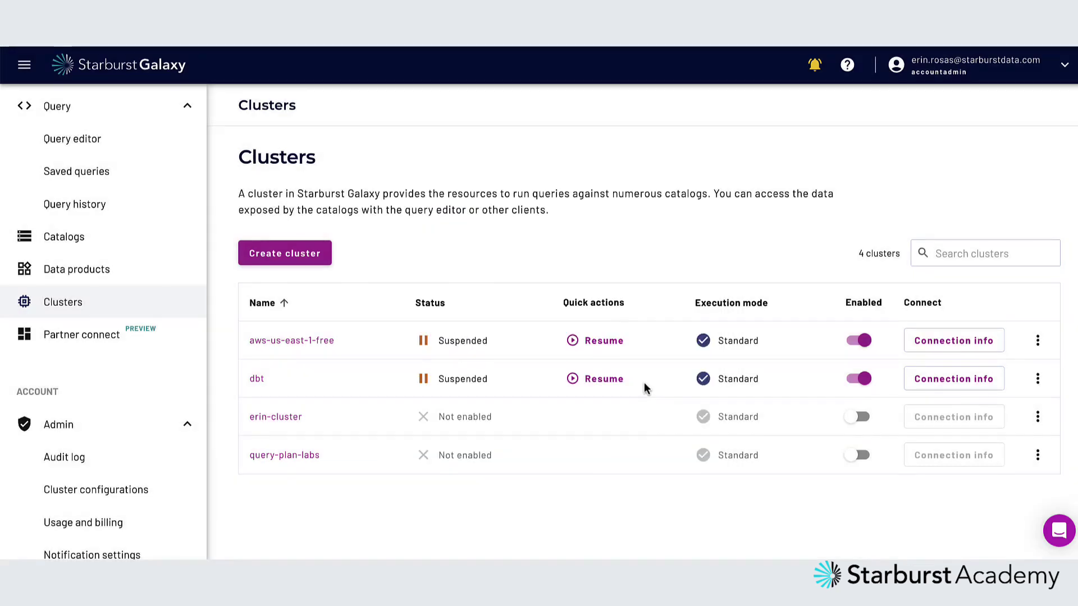
- Resume aws-us-east-1-free, then change its Auto suspend to 15 Minutes via Edit cluster
click(603, 340)
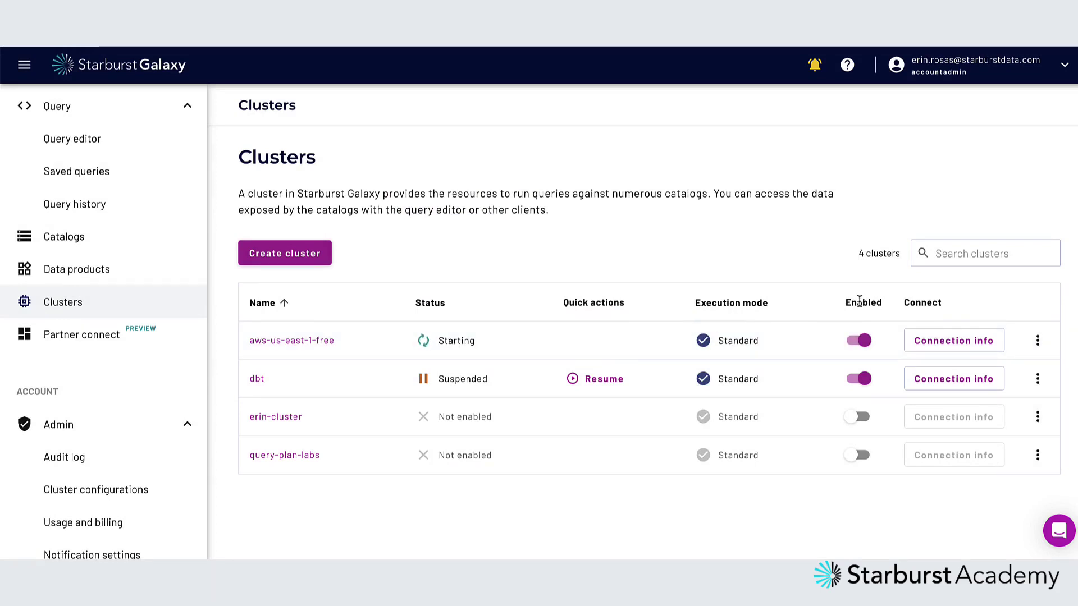
click(1037, 340)
click(965, 402)
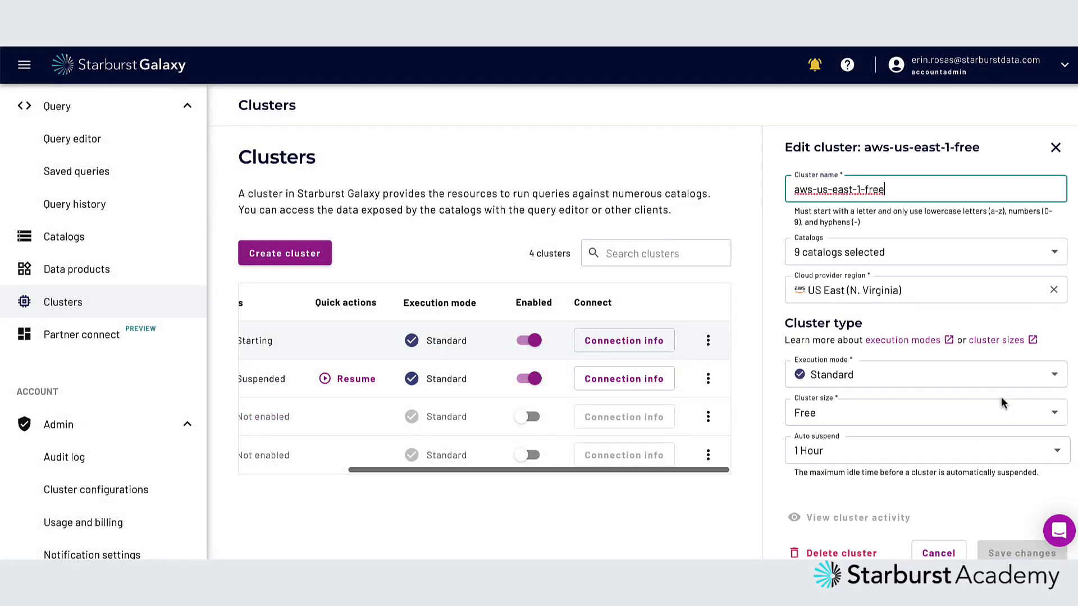
scroll(977, 404, down, 1)
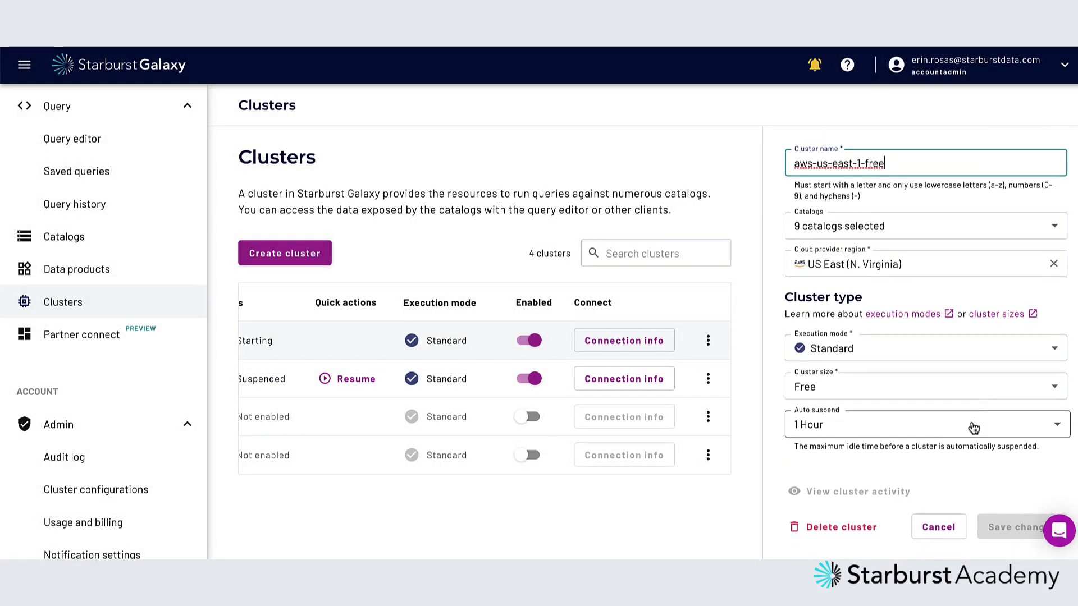
click(972, 426)
click(975, 457)
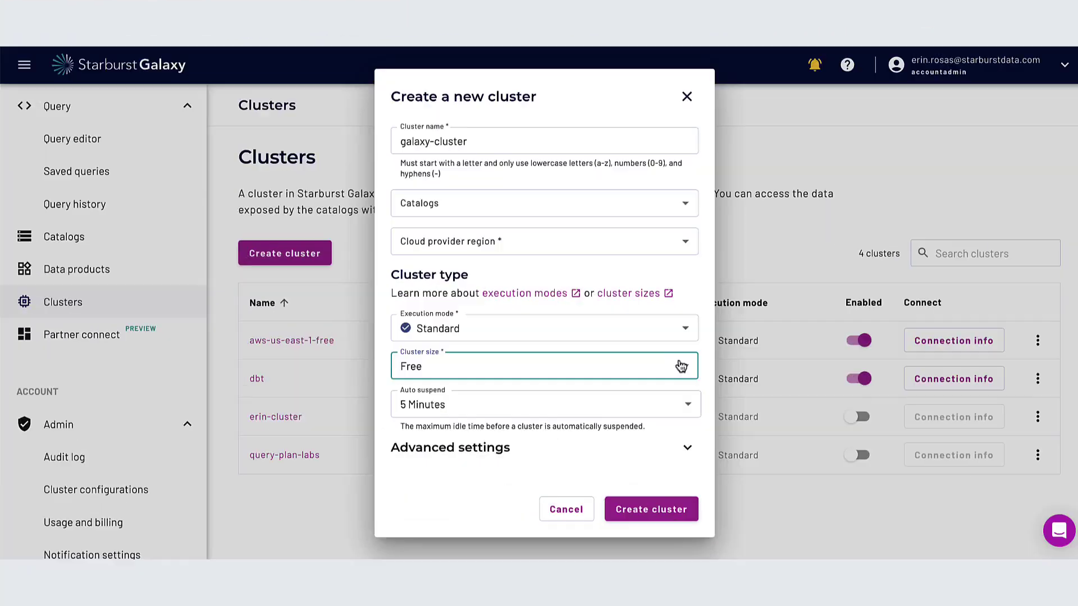
- Show the Cluster size choices on the galaxy-cluster creation form
click(680, 366)
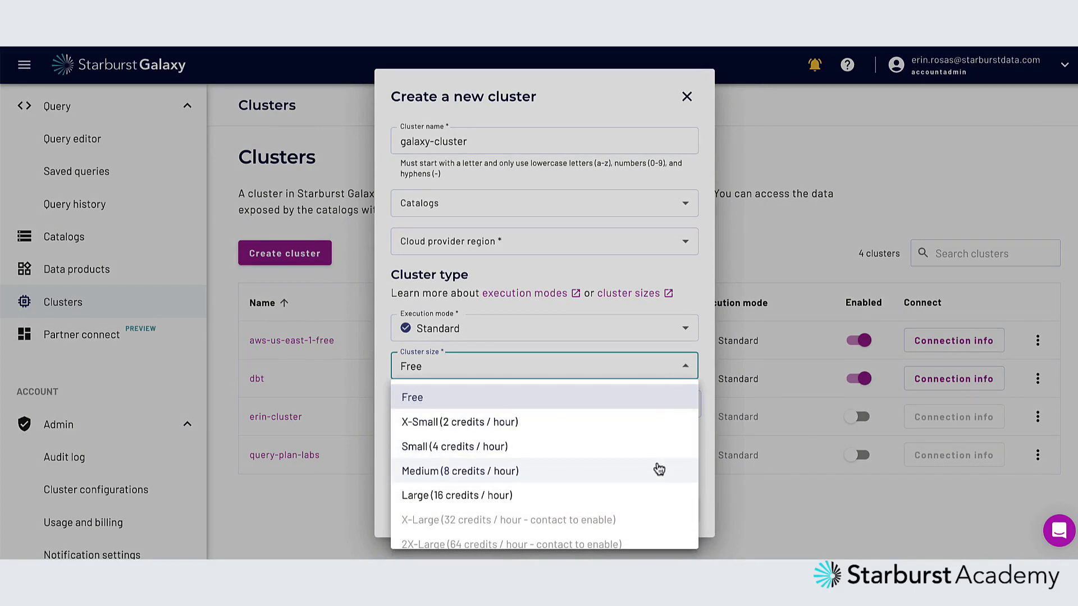
- Pick Medium (8 credits / hour) for galaxy-cluster, select min workers, then open dbt's actions menu
click(648, 471)
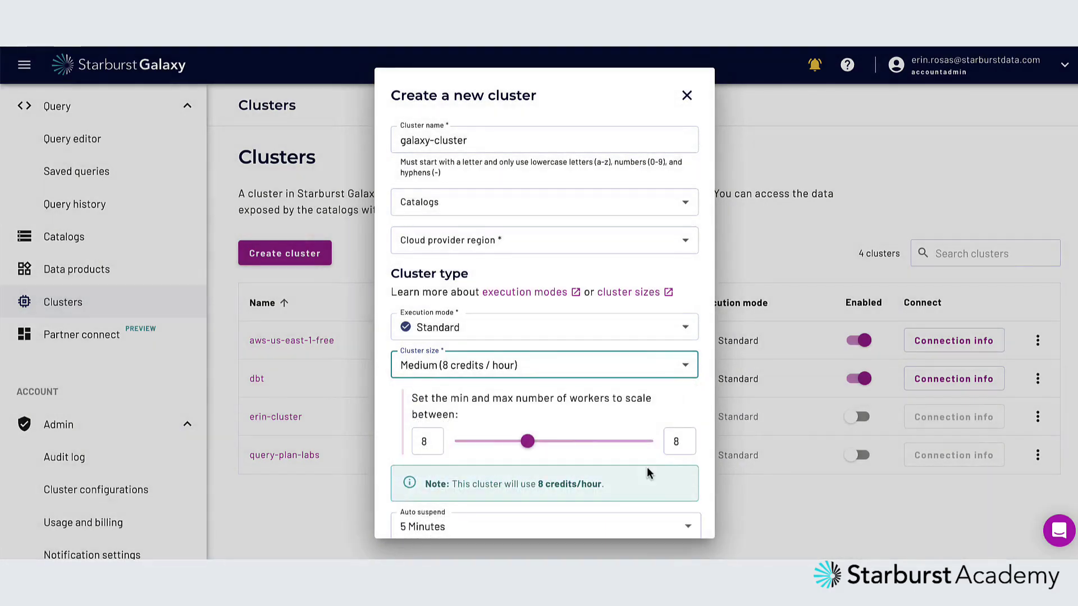
double_click(427, 442)
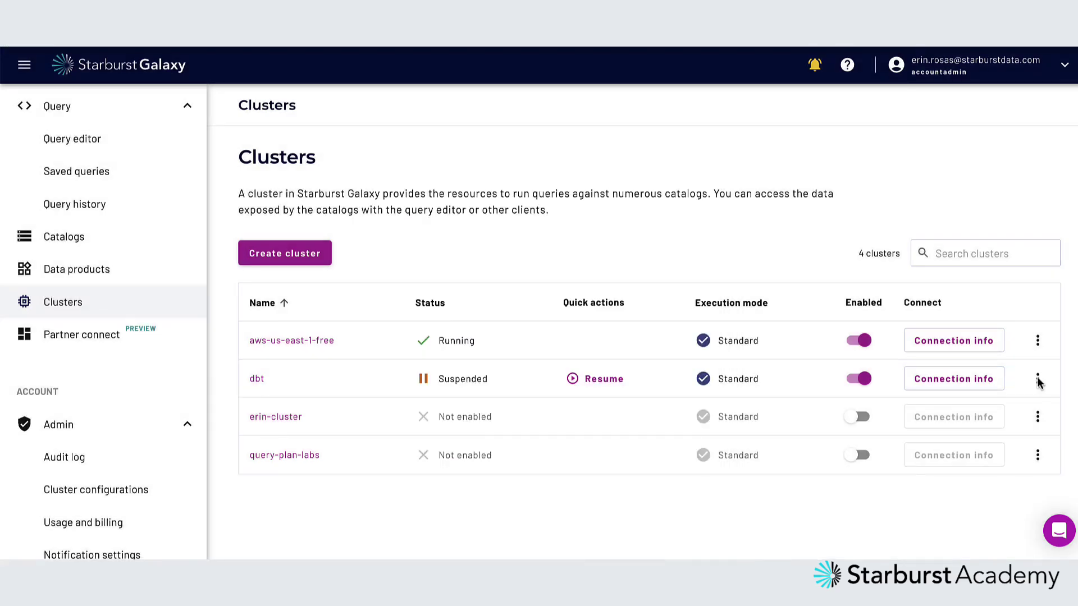
click(1037, 379)
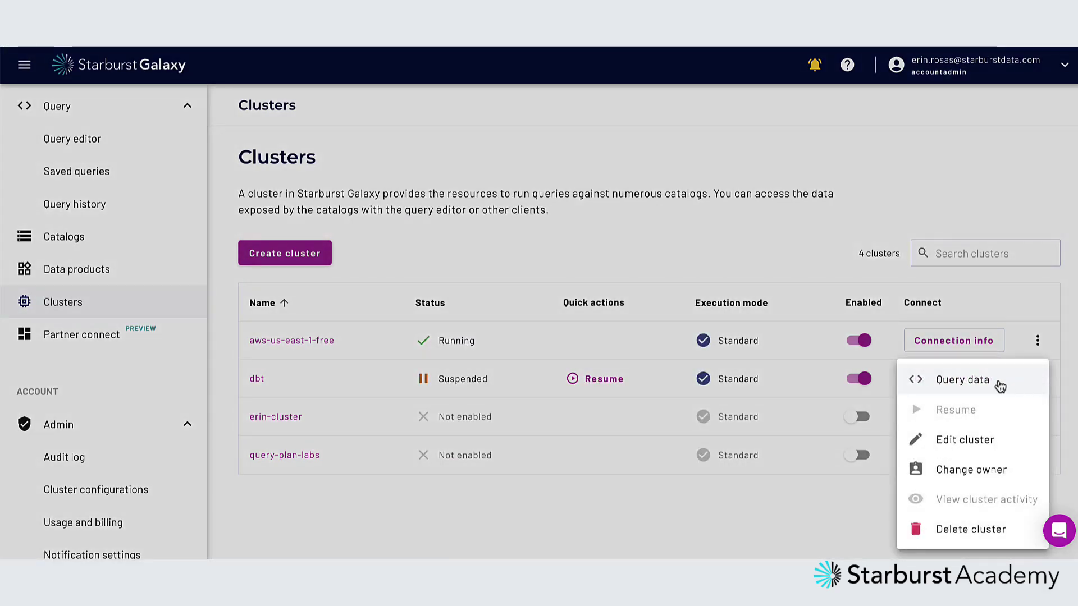
- Open Edit cluster for aws-us-east-1-free, showing its Free size and 1 Hour auto-suspend
click(1037, 340)
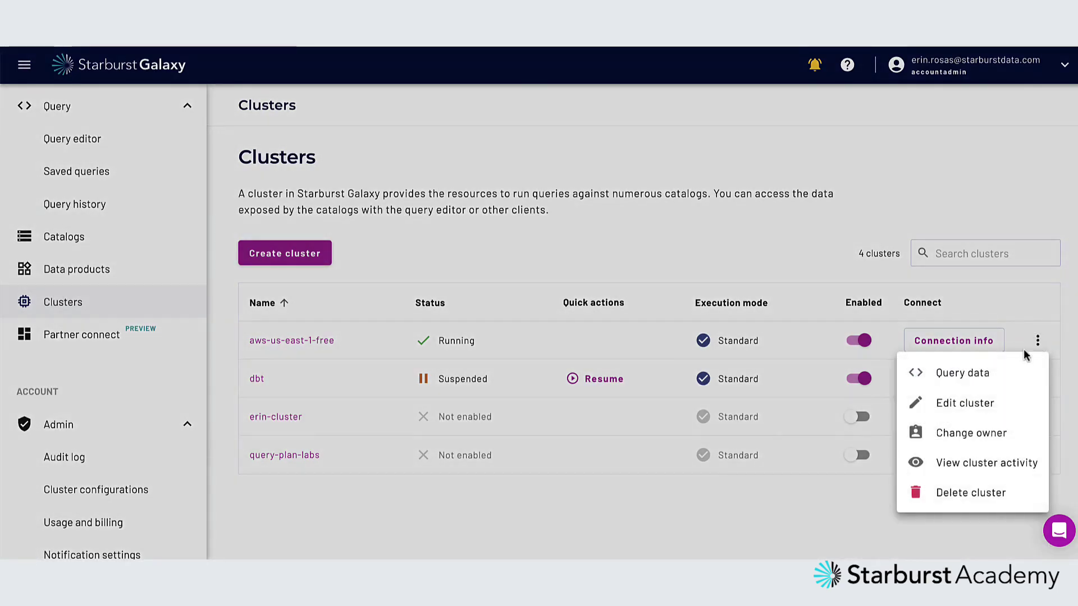
click(965, 402)
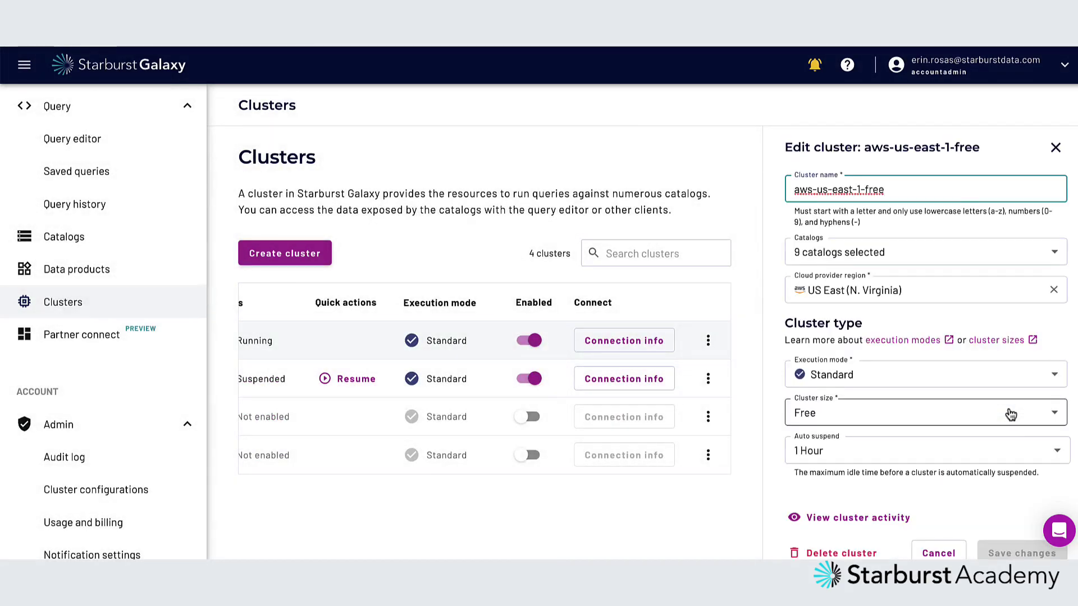
scroll(1010, 415, down, 1)
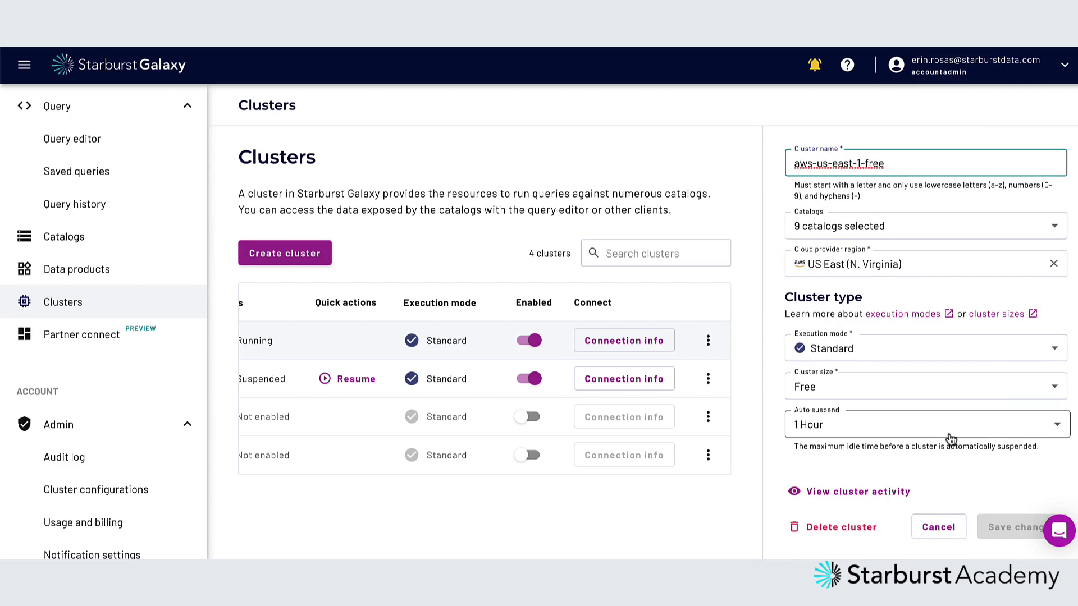